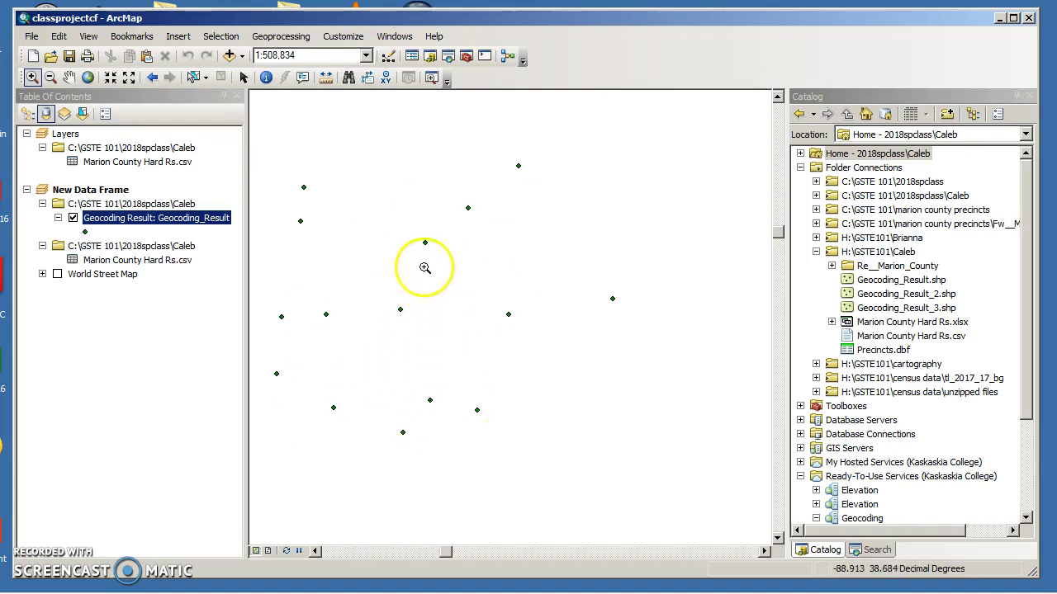
- Look through the Insert and View menus, closing each without choosing anything
click(182, 38)
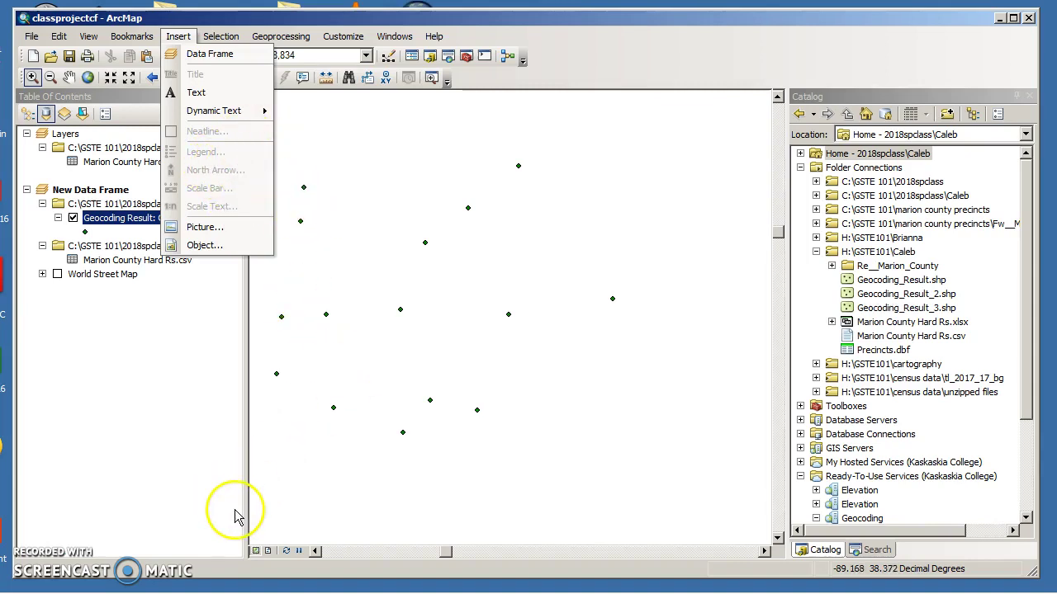
click(227, 437)
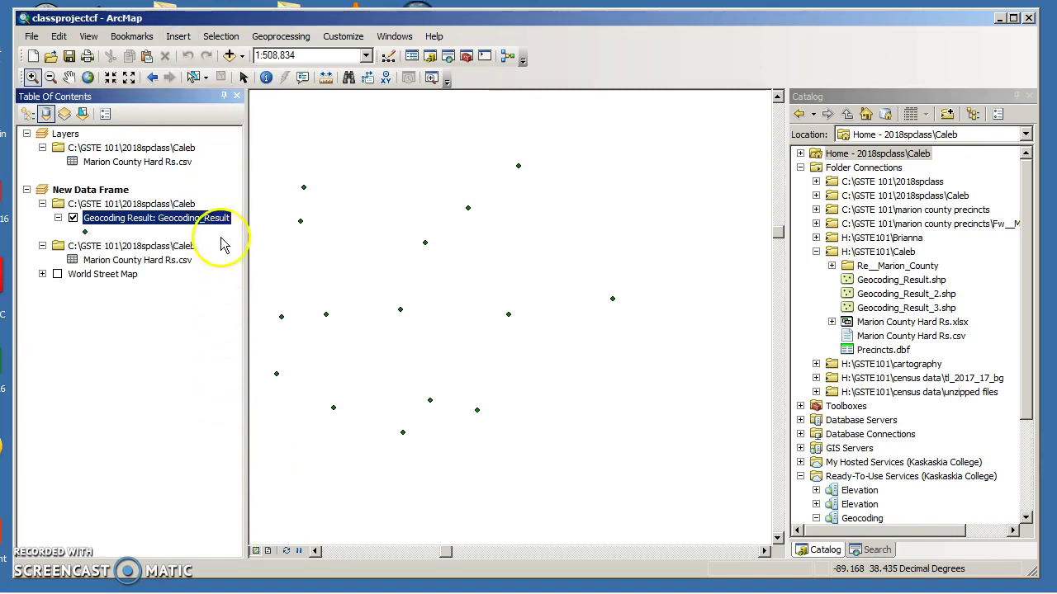
click(90, 38)
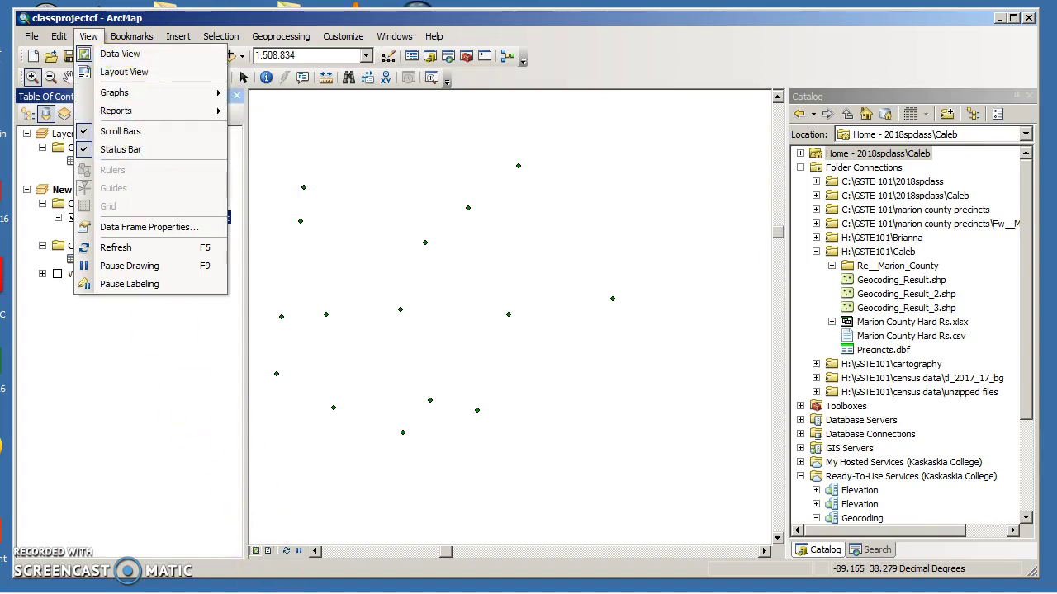
click(268, 552)
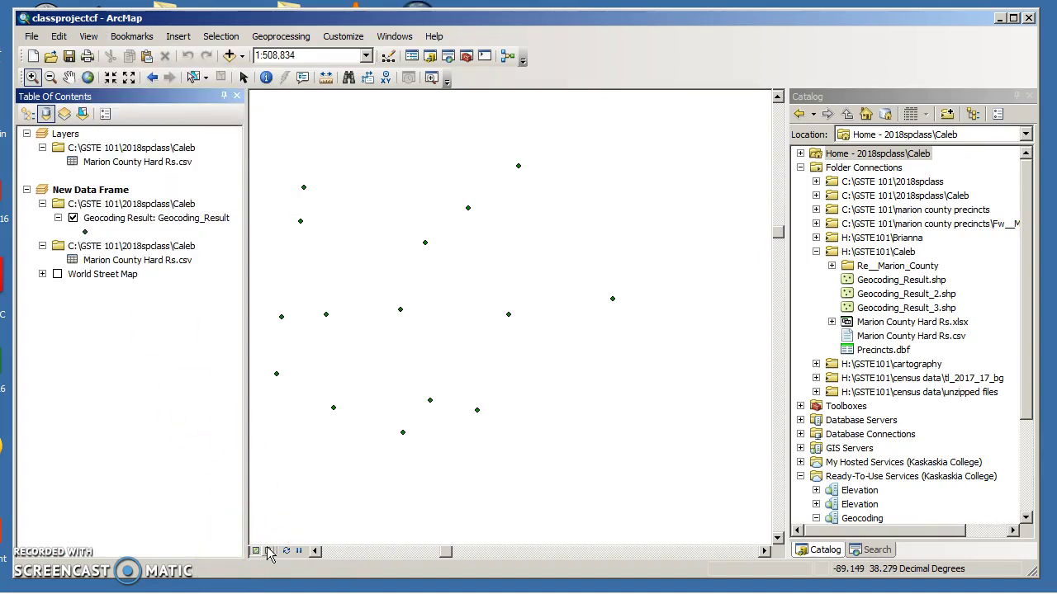
- Switch to Layout View and zoom in on the geocoded points
click(268, 552)
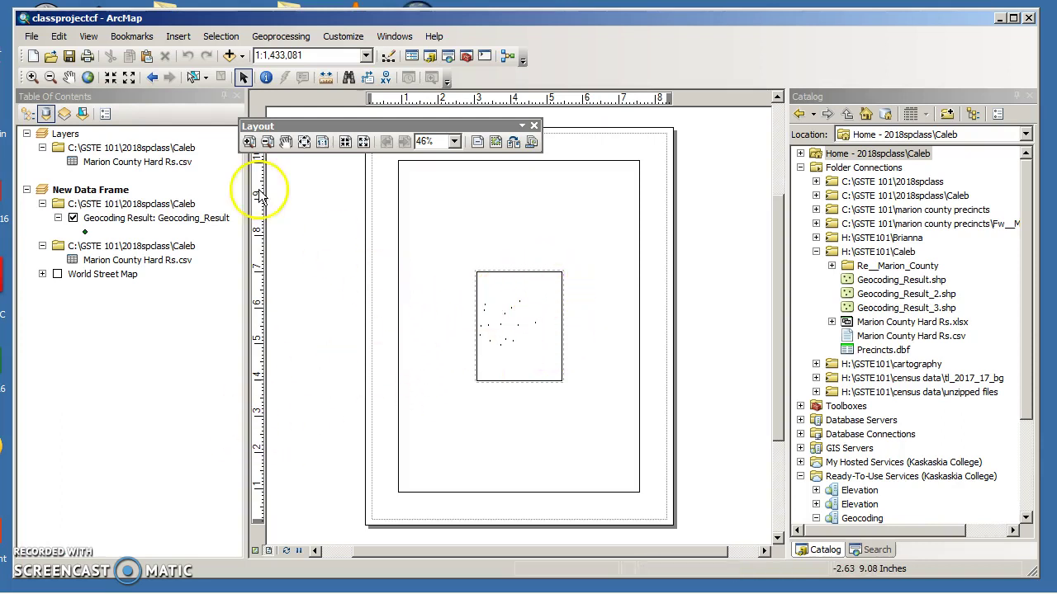
click(113, 83)
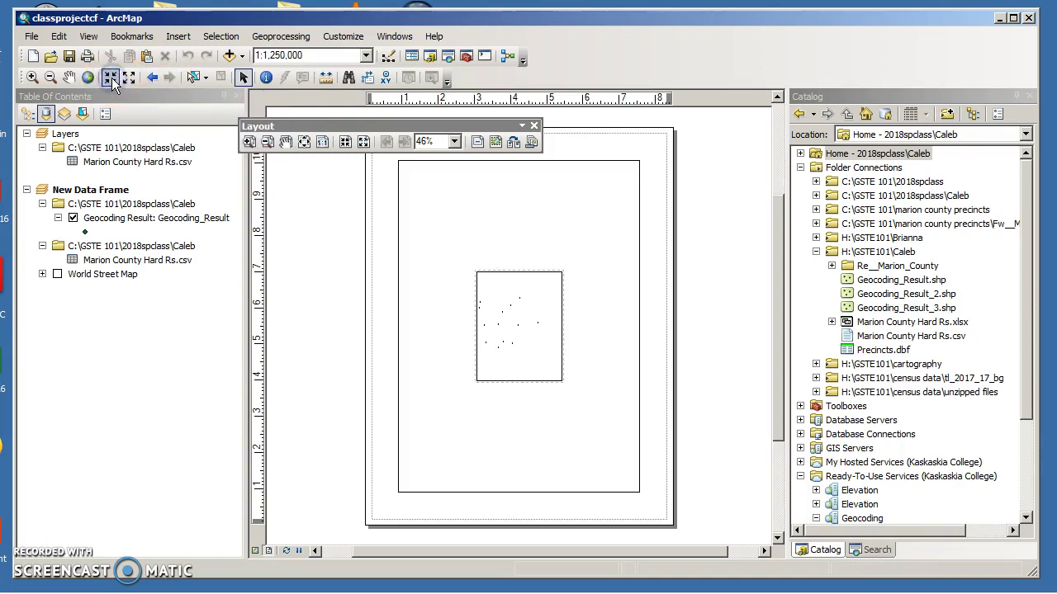
click(111, 78)
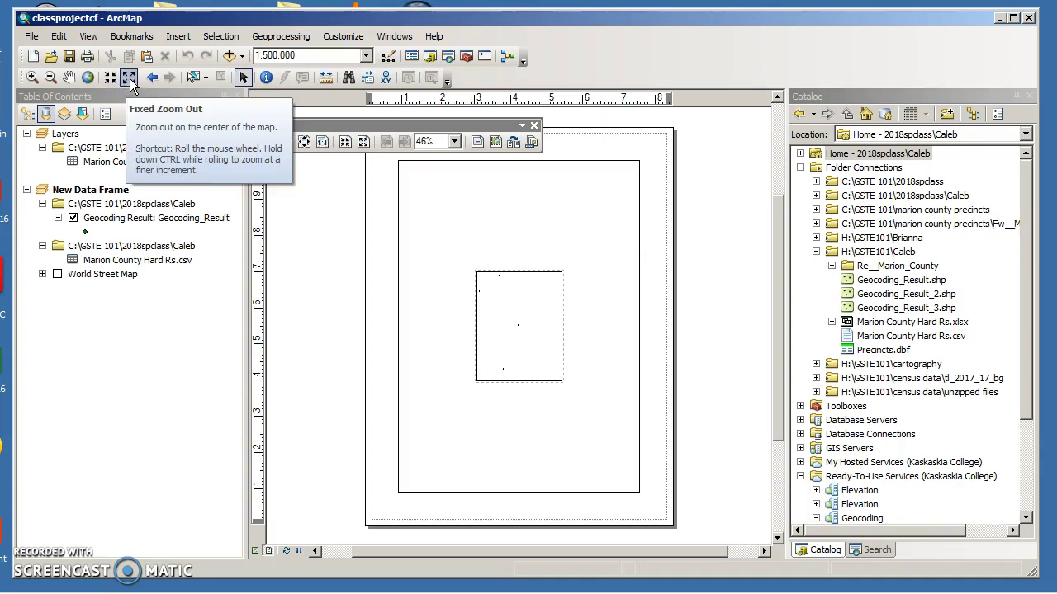
- Stretch the data frame across the page and zoom out to show points at 1:800,000
click(562, 382)
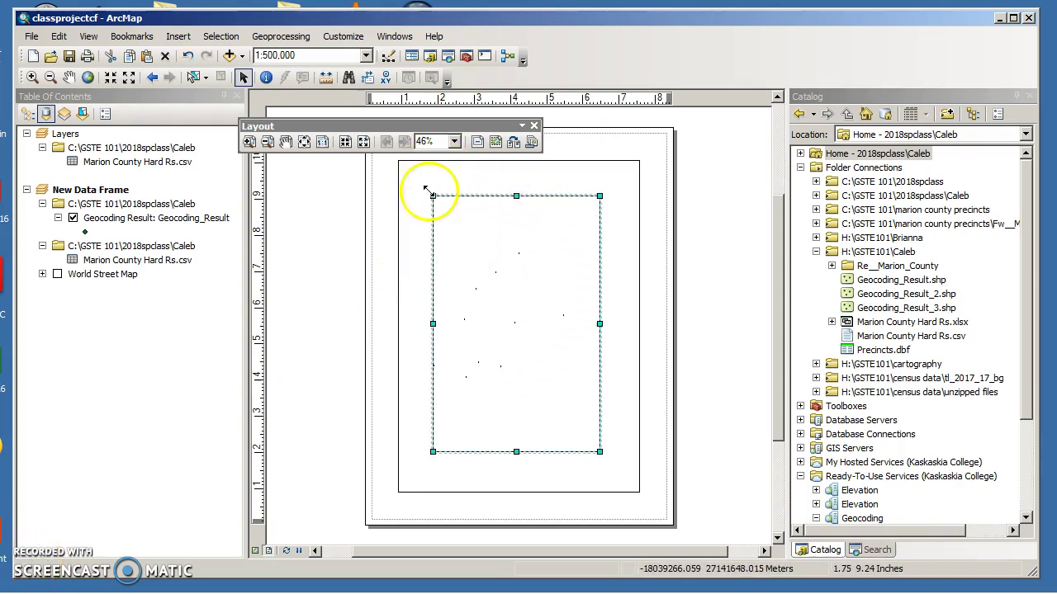
drag(432, 196, 416, 174)
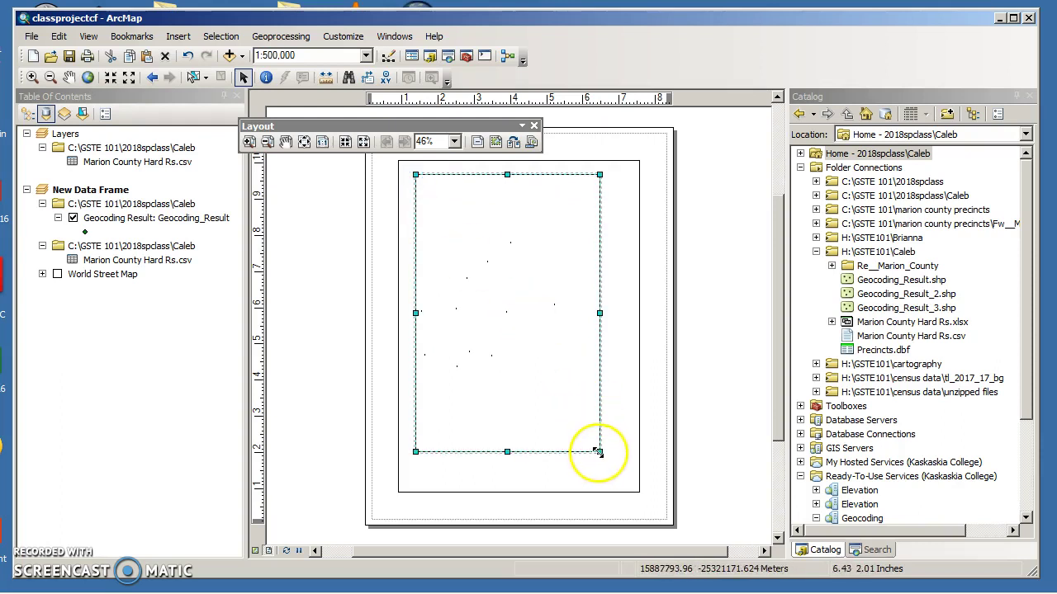
drag(599, 451, 630, 477)
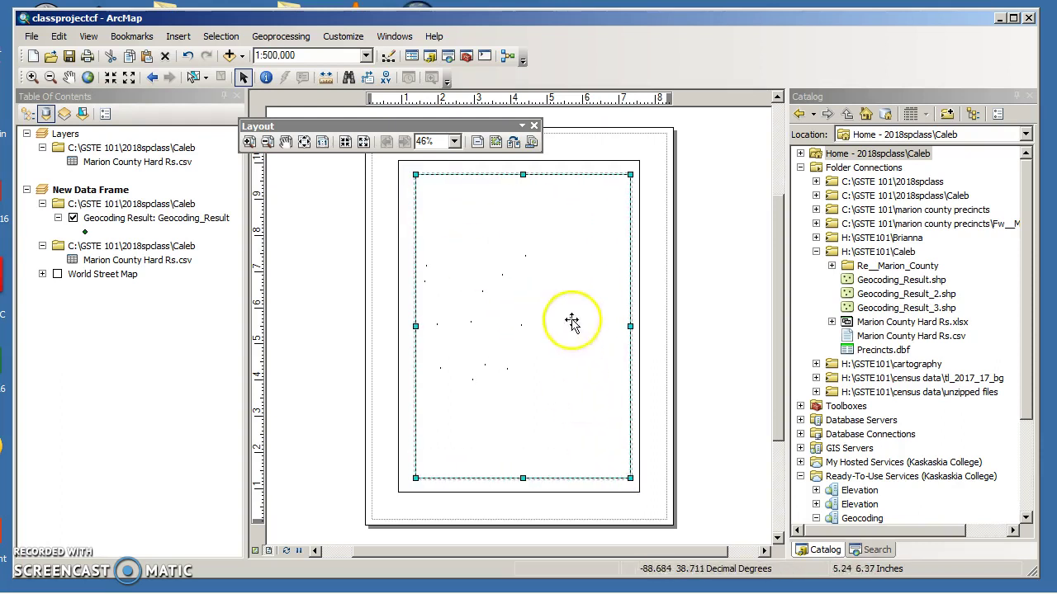
click(130, 78)
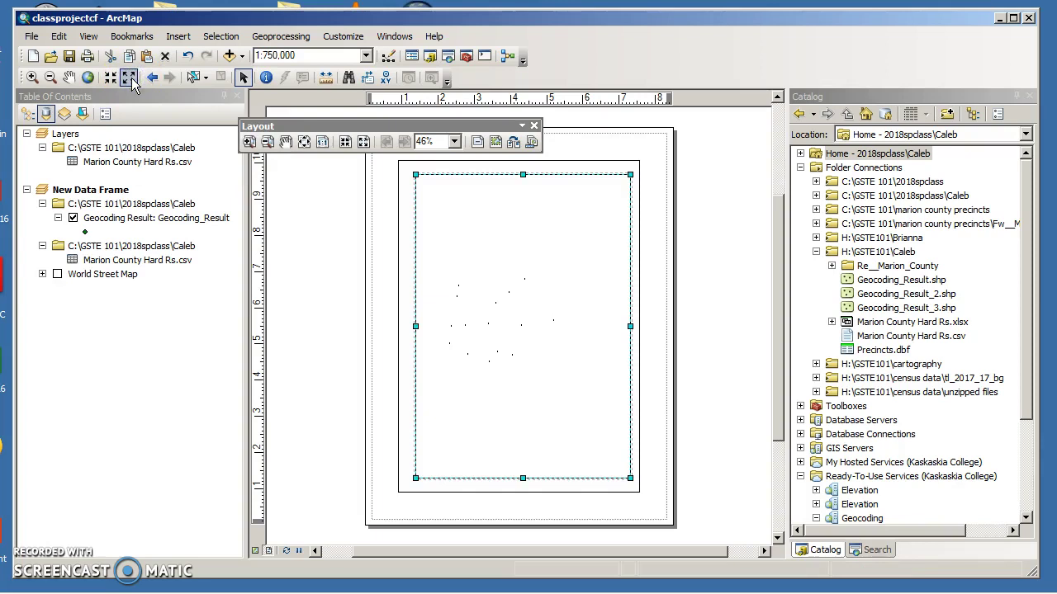
click(132, 78)
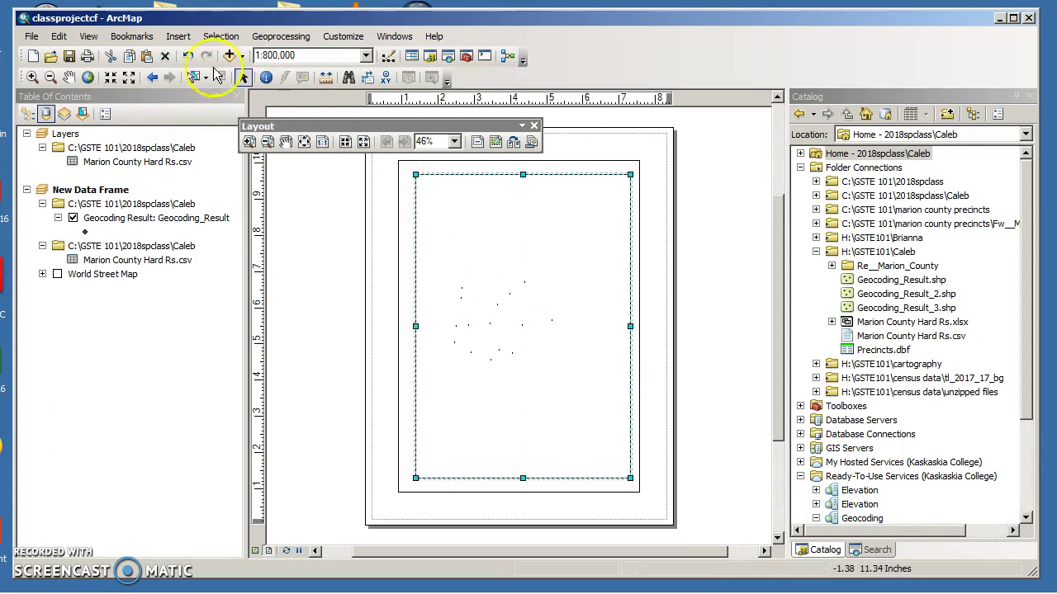
- Insert a layout title reading 'Map'
click(180, 37)
click(196, 74)
text(Map)
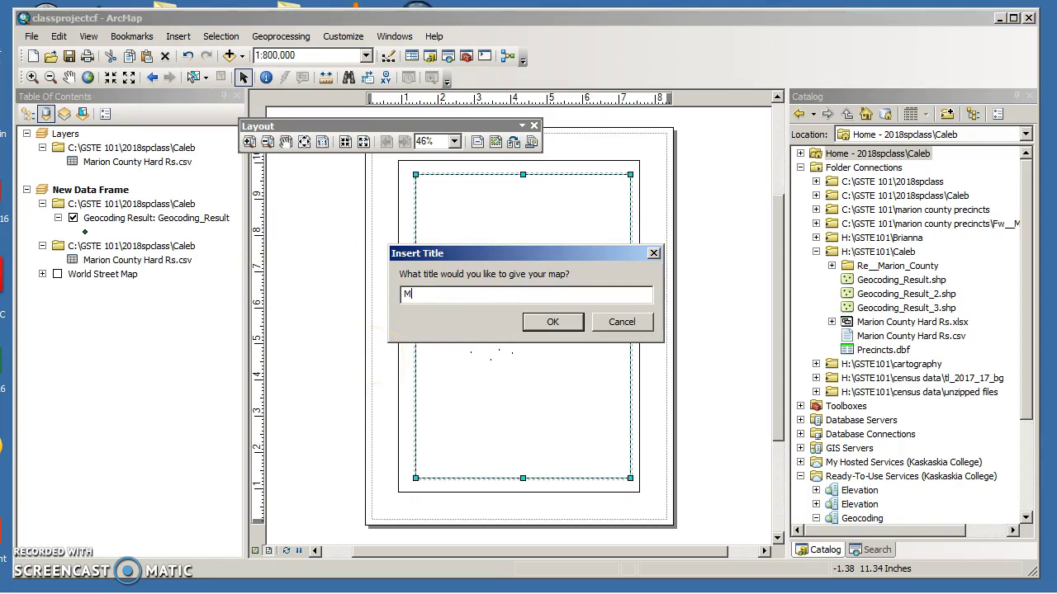
click(565, 322)
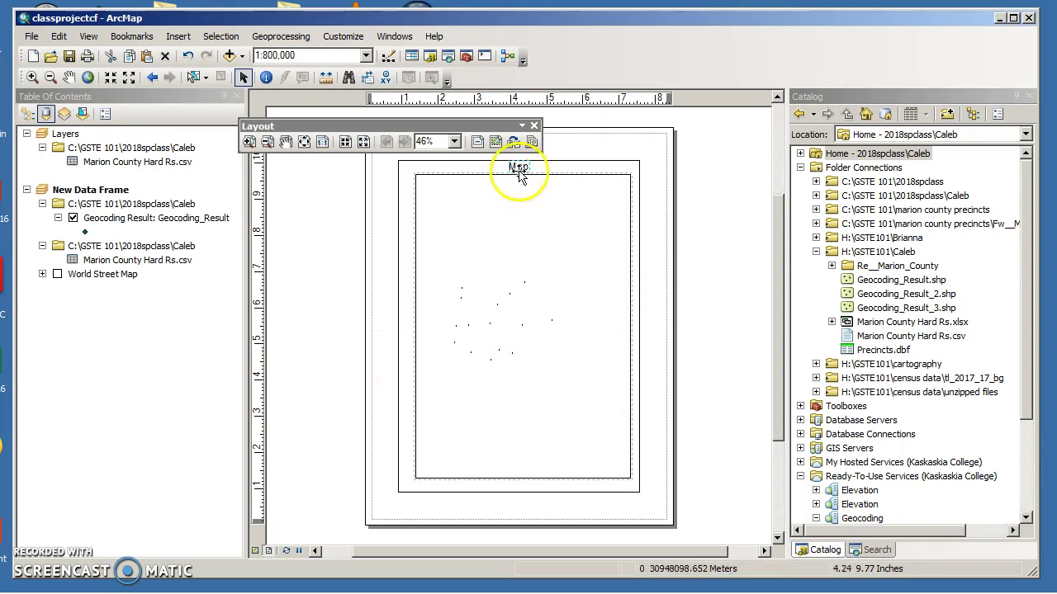
- Move the 'Map' title down inside the top of the map frame
click(518, 165)
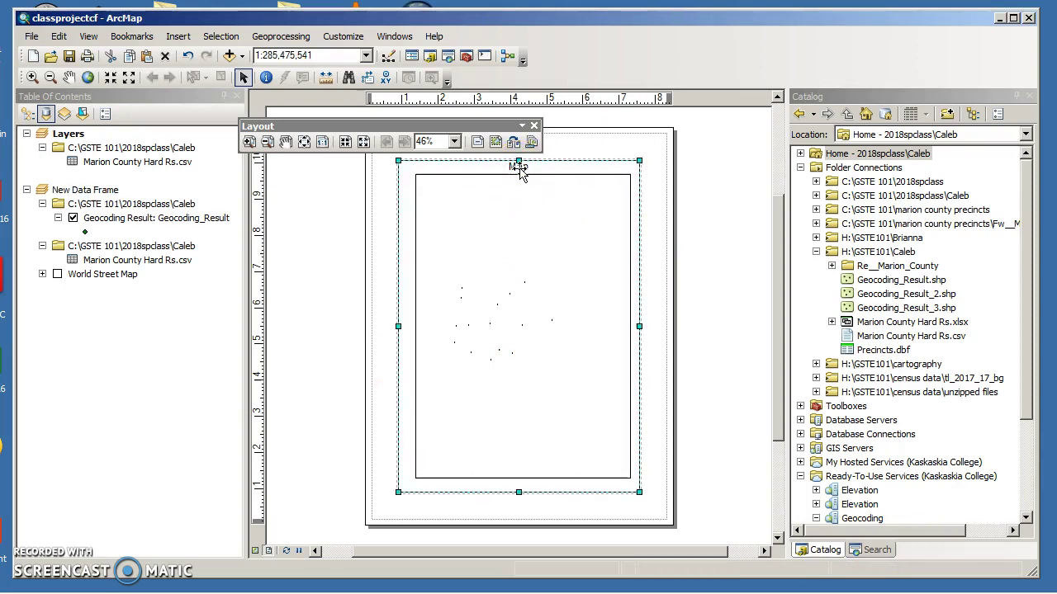
drag(518, 168, 519, 179)
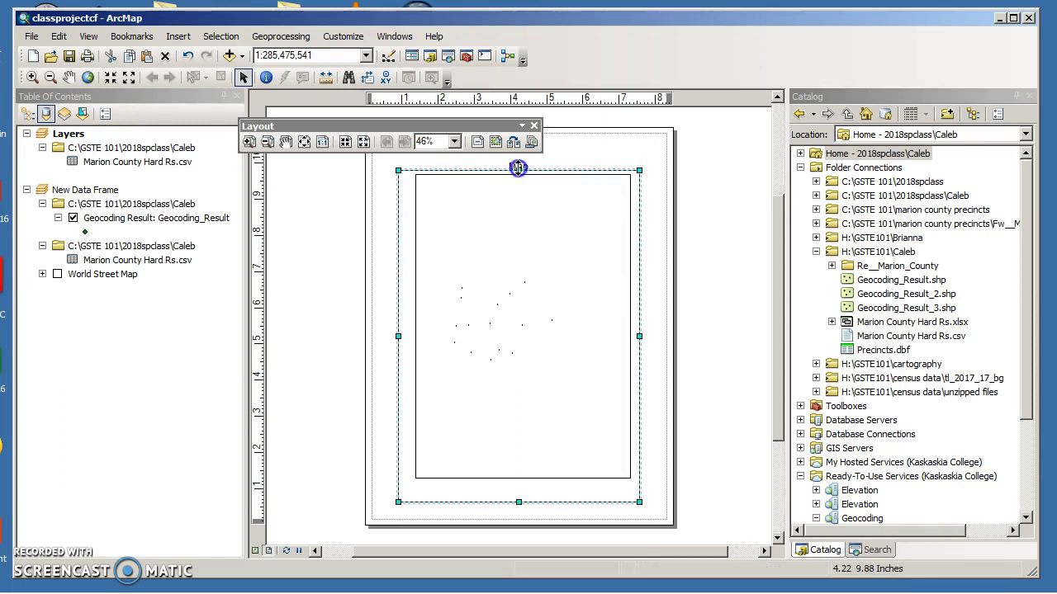
drag(519, 170, 518, 160)
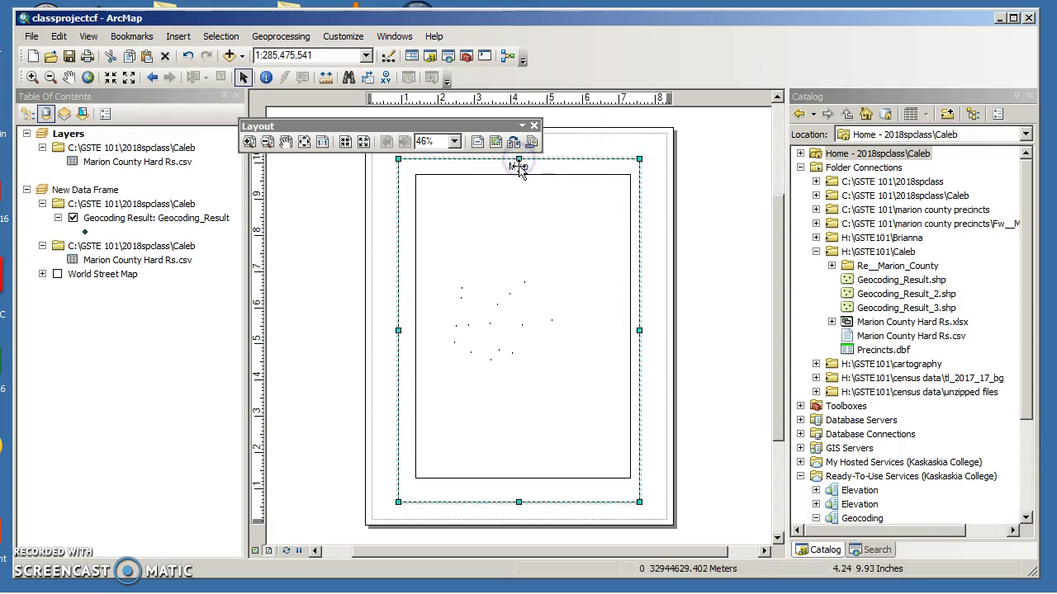
click(518, 167)
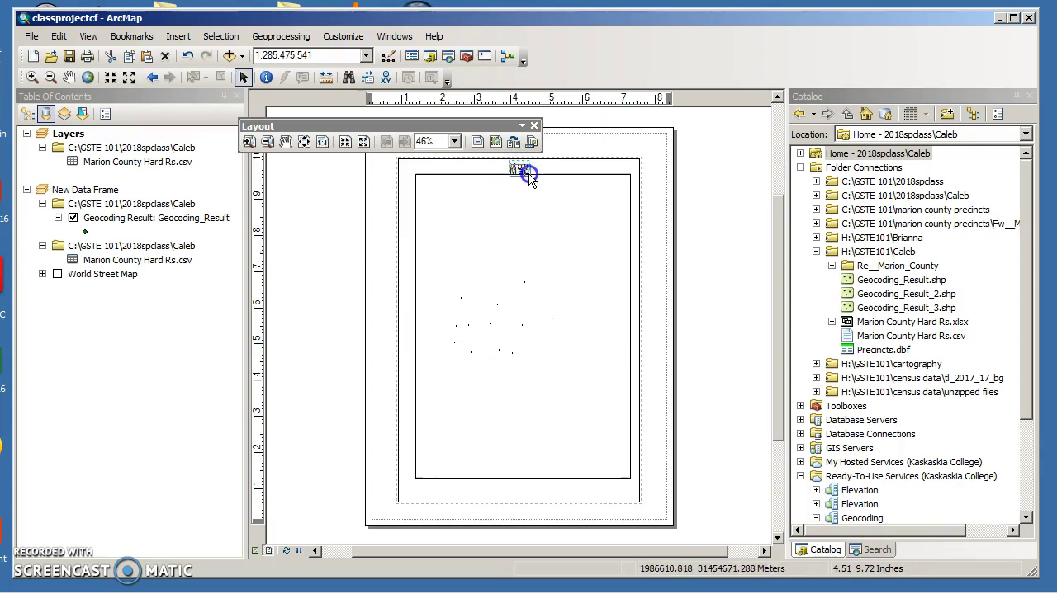
drag(528, 170, 531, 196)
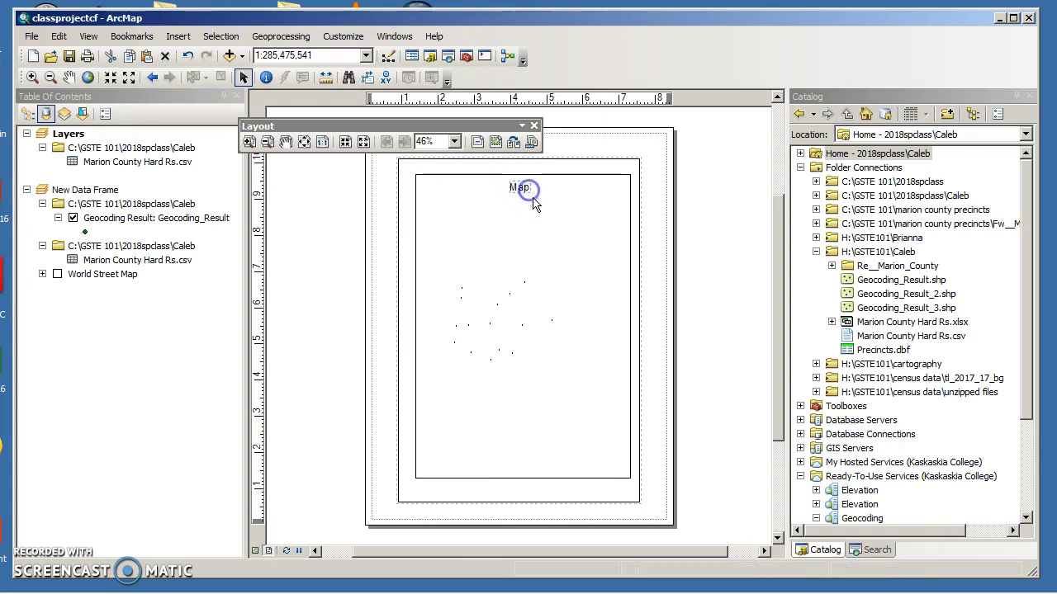
click(182, 38)
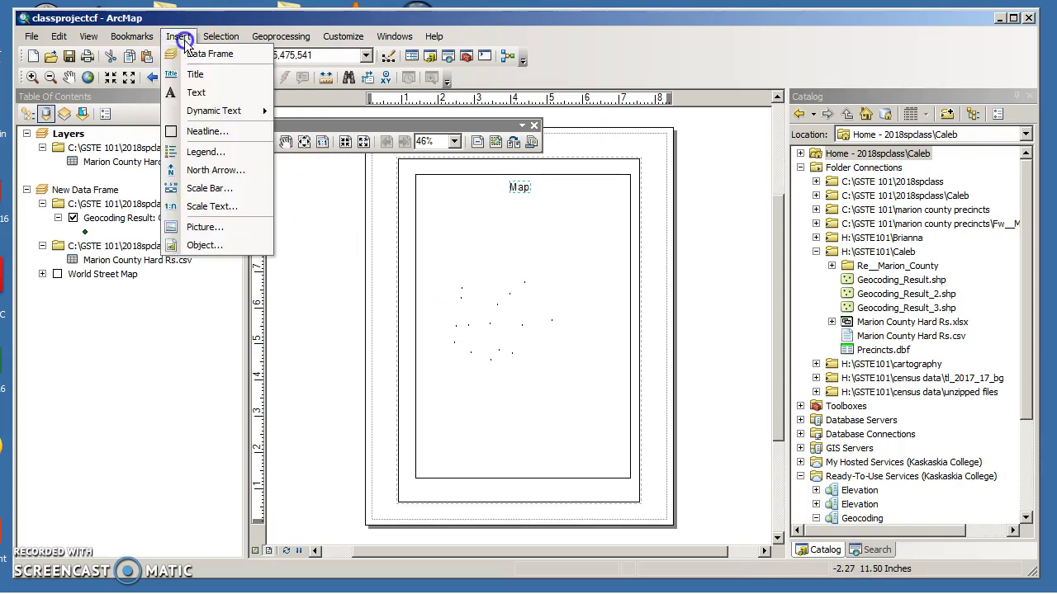
- Insert the ESRI North 6 north arrow at the map frame's top-right corner
click(213, 170)
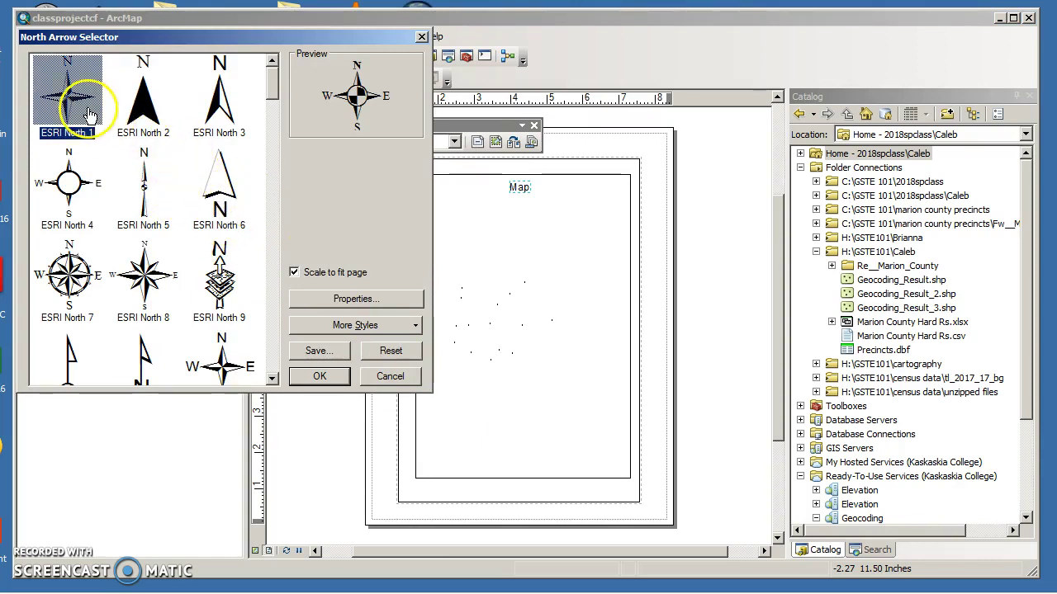
click(220, 205)
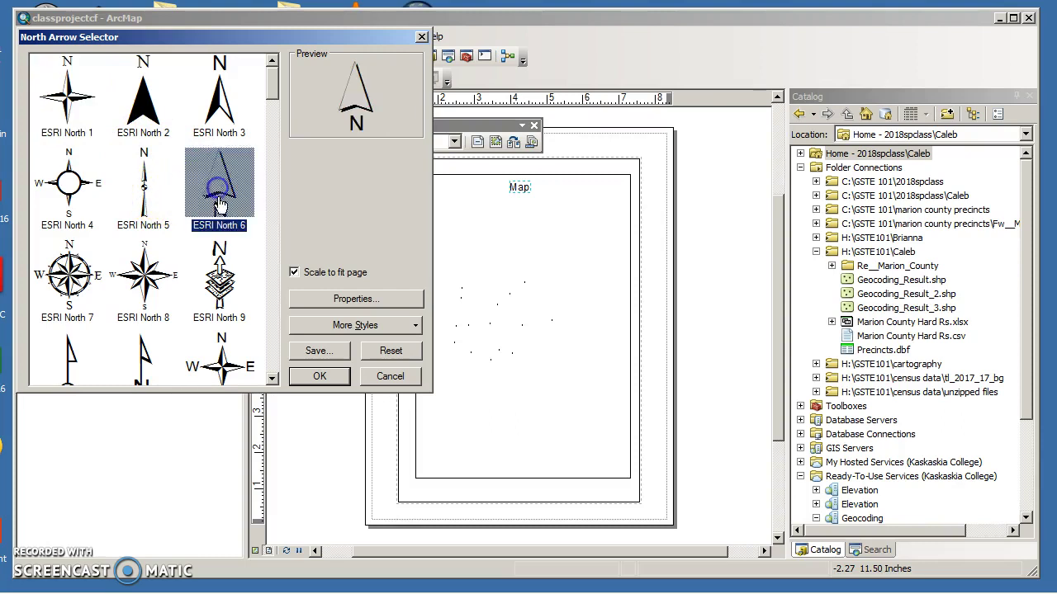
click(322, 377)
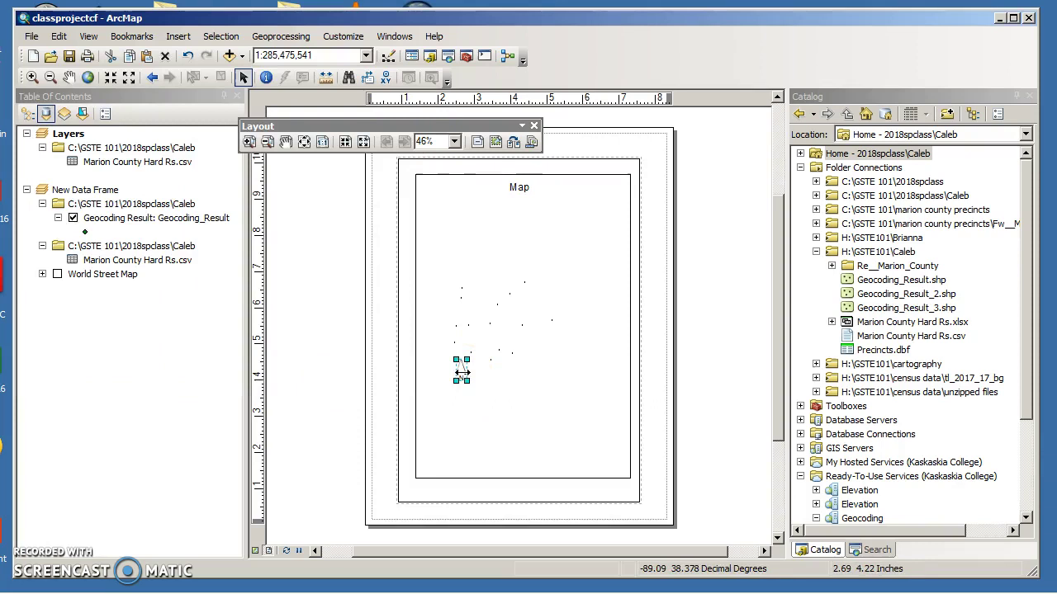
drag(461, 369, 461, 377)
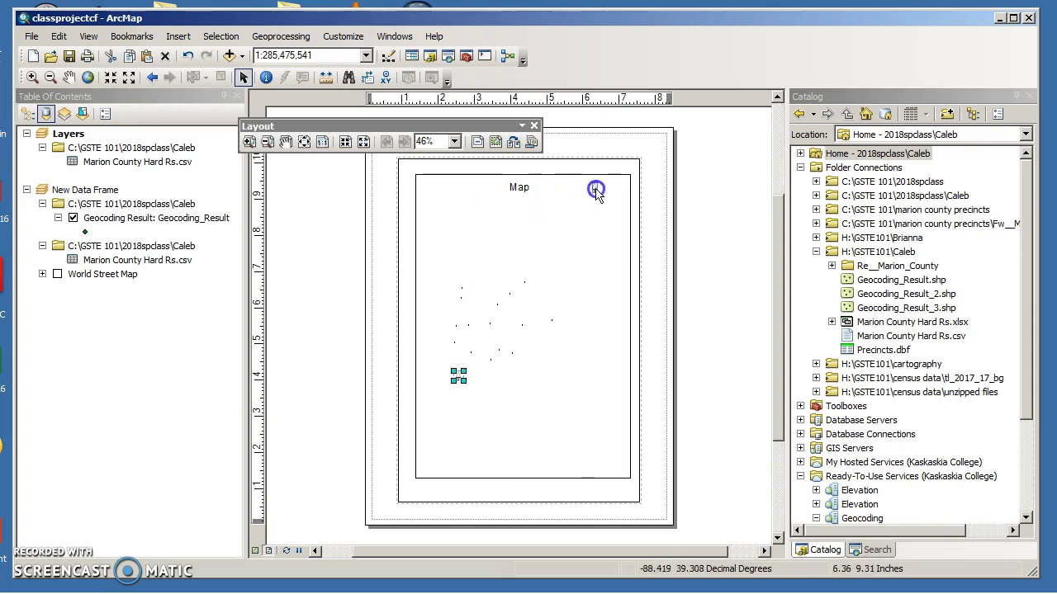
drag(614, 191, 594, 240)
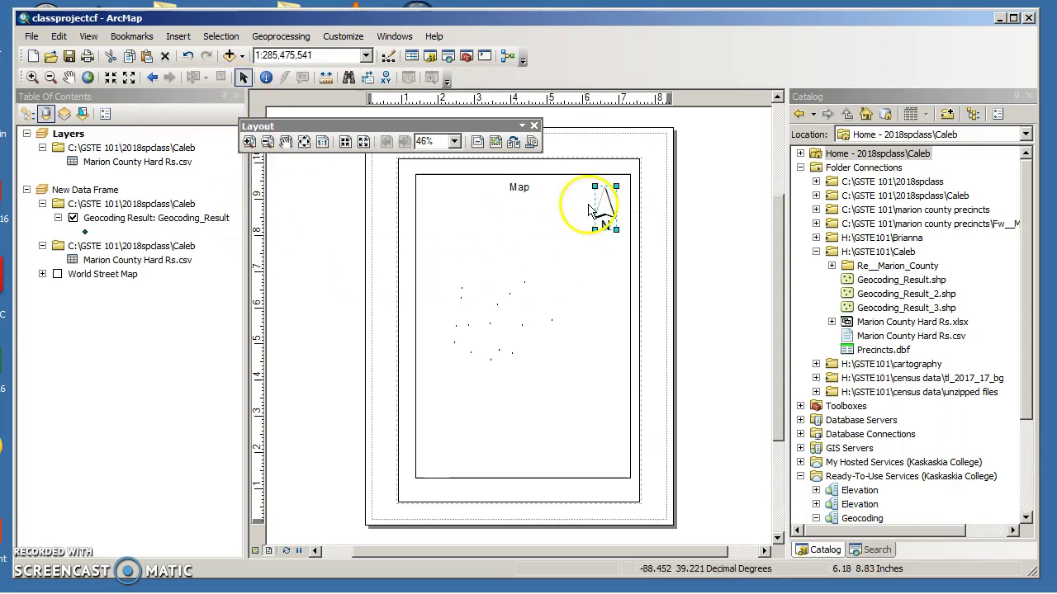
- Insert a legend with only Geocoding Result, excluding World Street Map, using the wizard's defaults
click(566, 242)
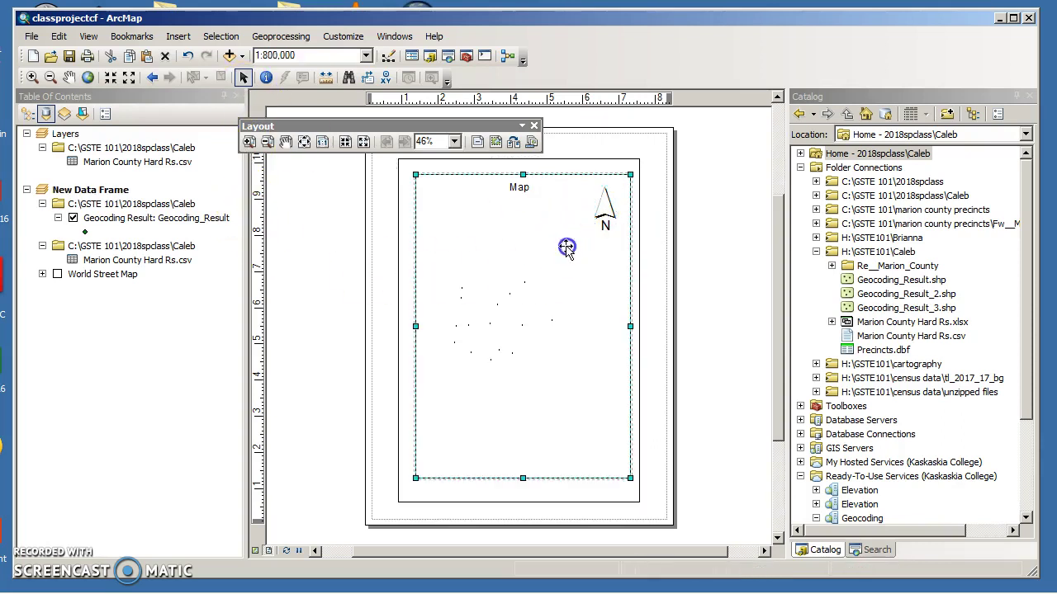
click(178, 36)
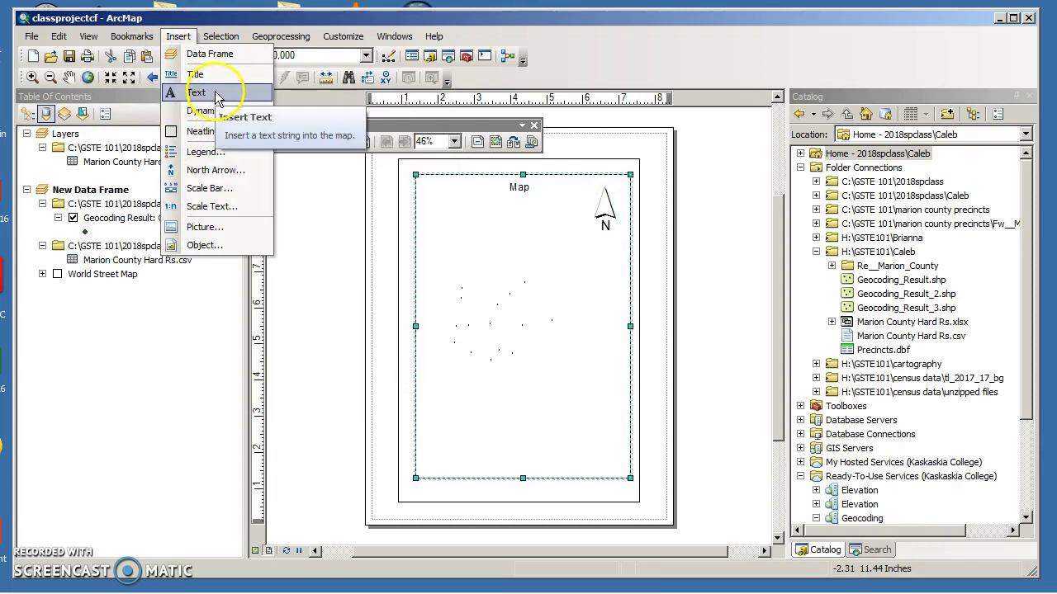
click(219, 156)
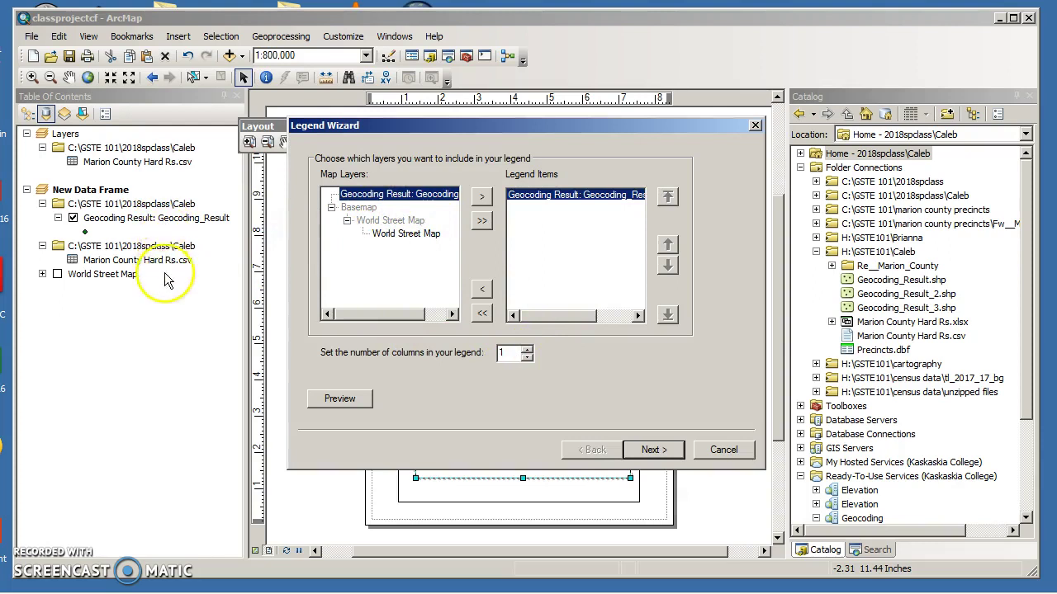
click(410, 235)
click(479, 198)
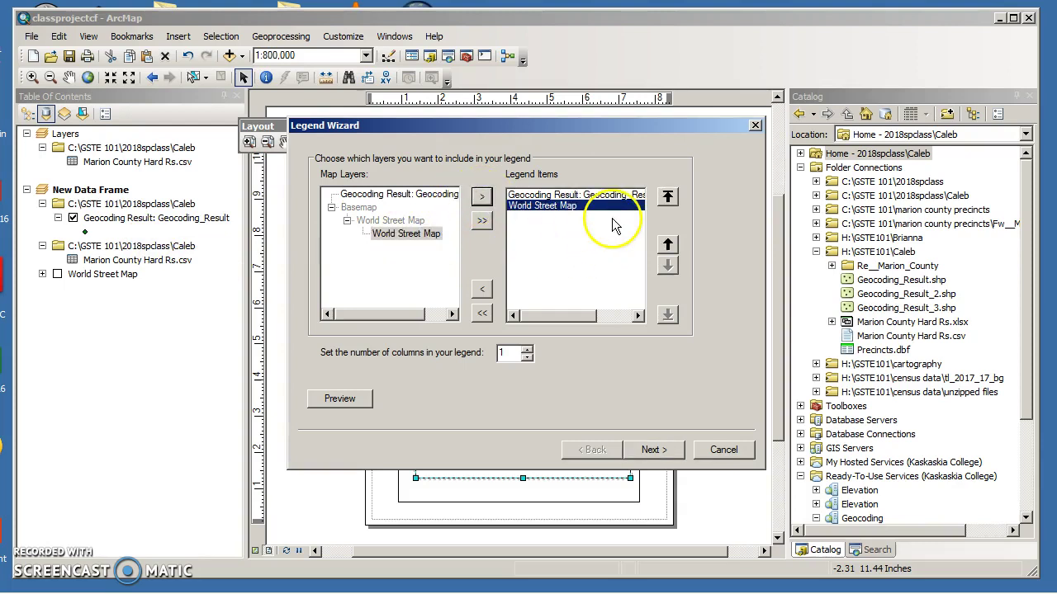
click(482, 290)
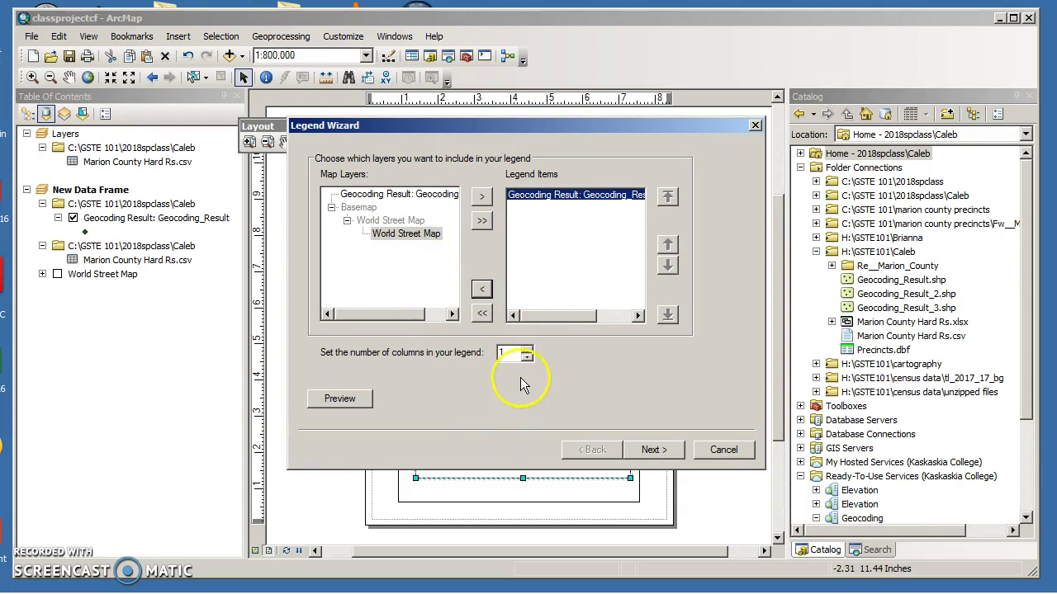
click(669, 459)
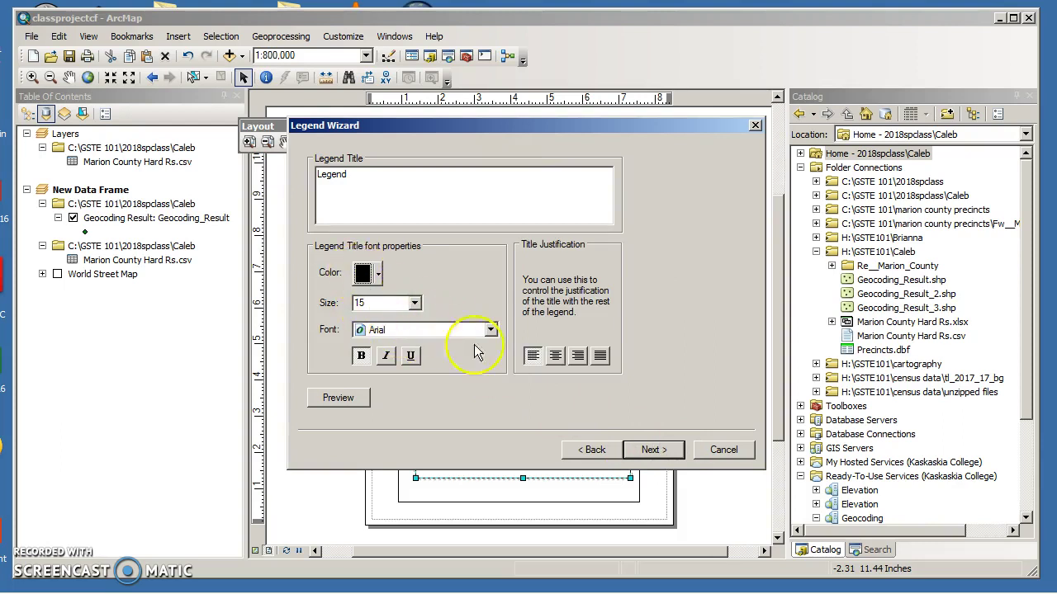
click(651, 451)
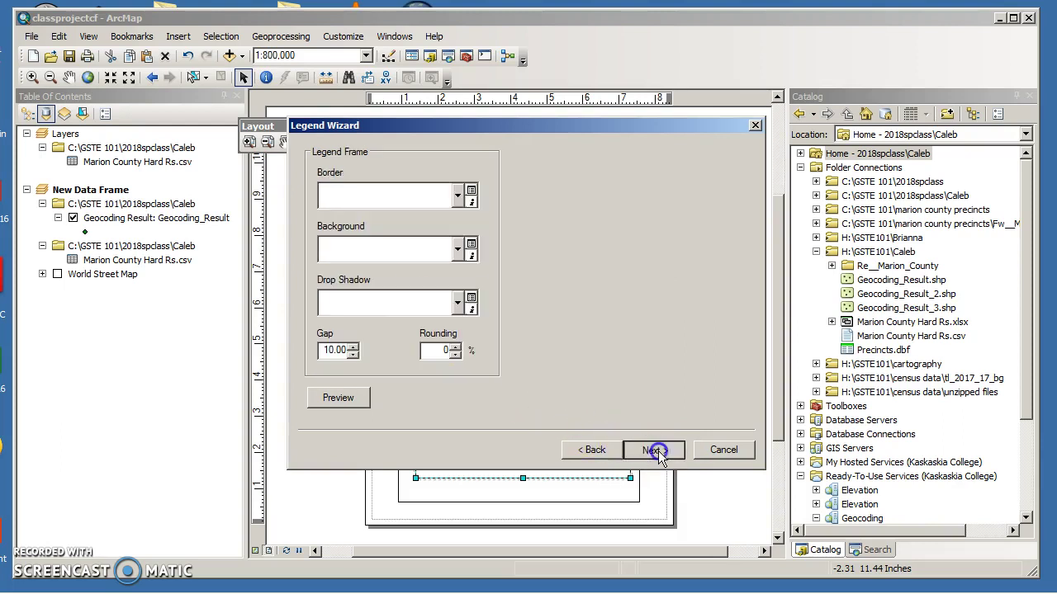
click(657, 452)
click(658, 452)
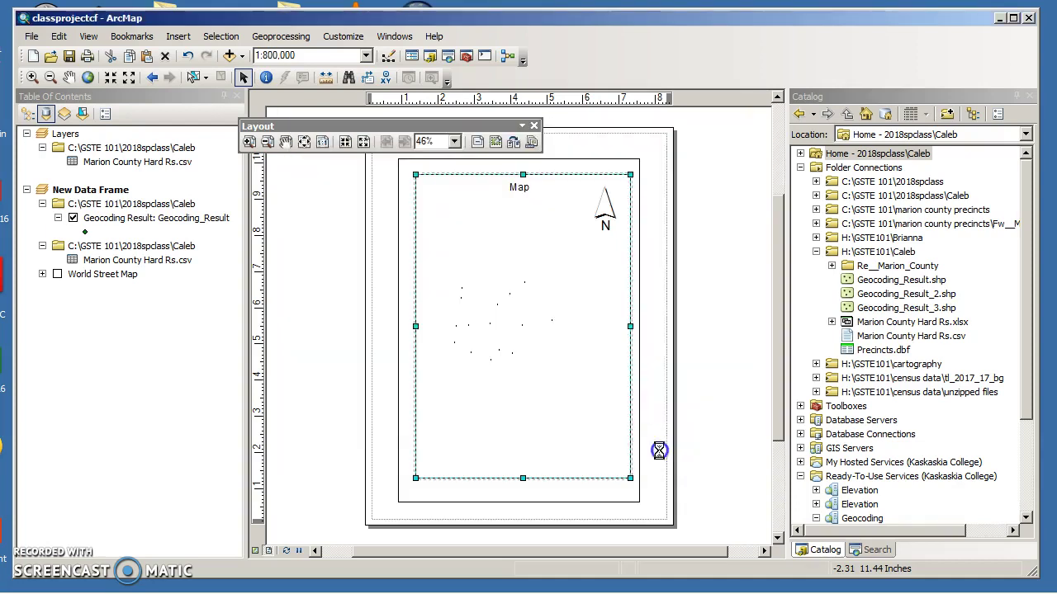
- Drag the legend to the map frame's bottom centre and nudge the north arrow left
click(516, 369)
drag(516, 369, 568, 460)
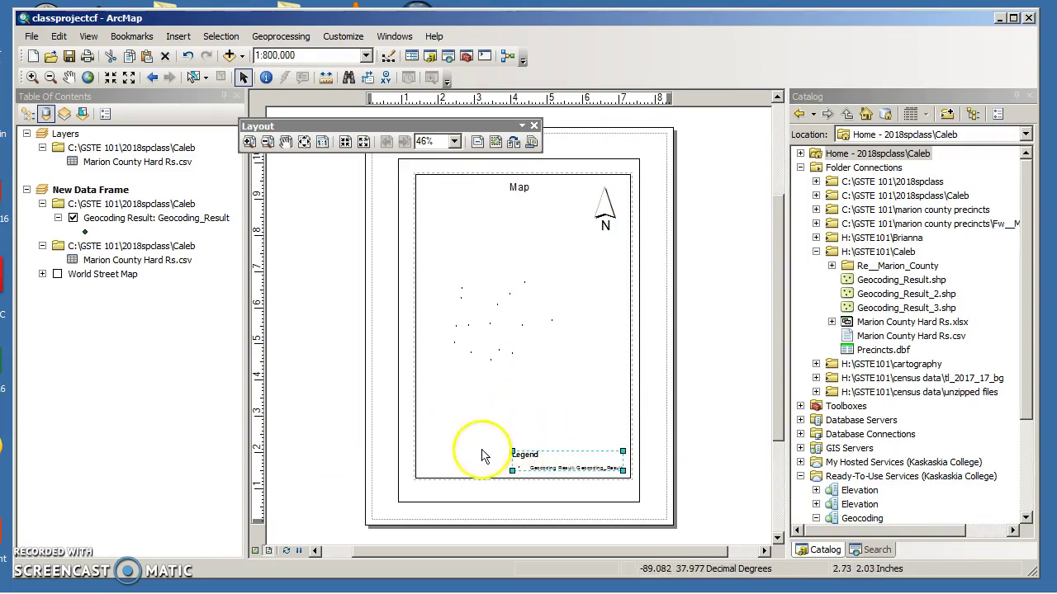
click(606, 209)
drag(607, 211, 584, 208)
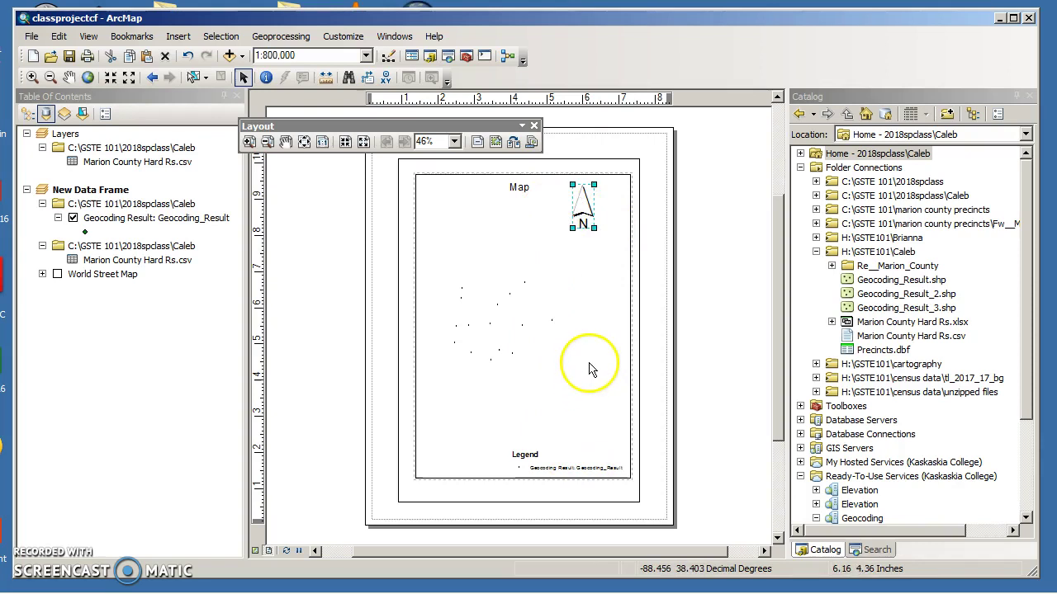
- Insert an Alternating Scale Bar 1 in miles after reviewing its properties
click(187, 44)
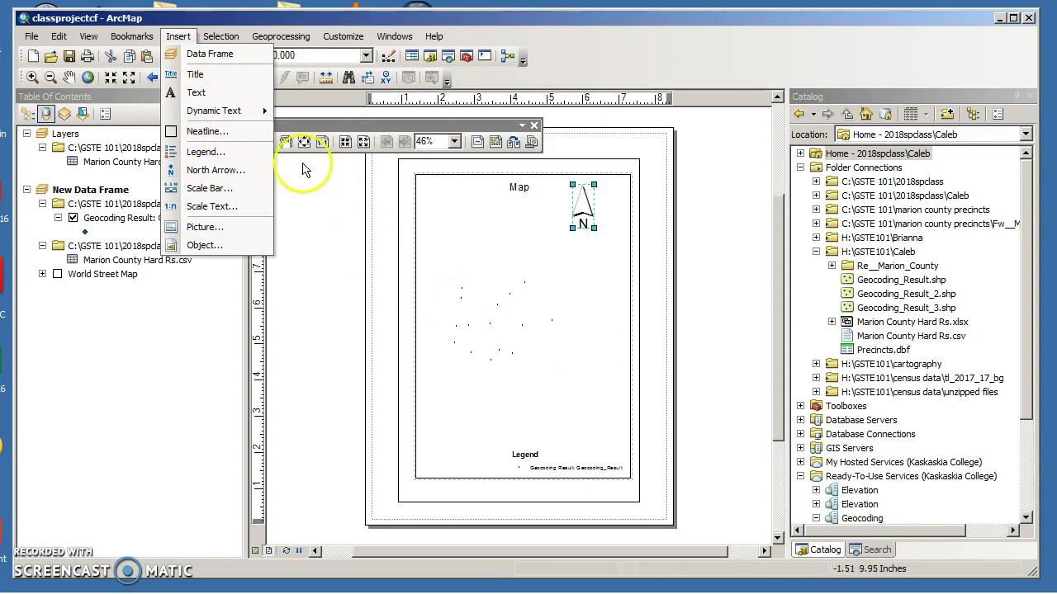
click(219, 192)
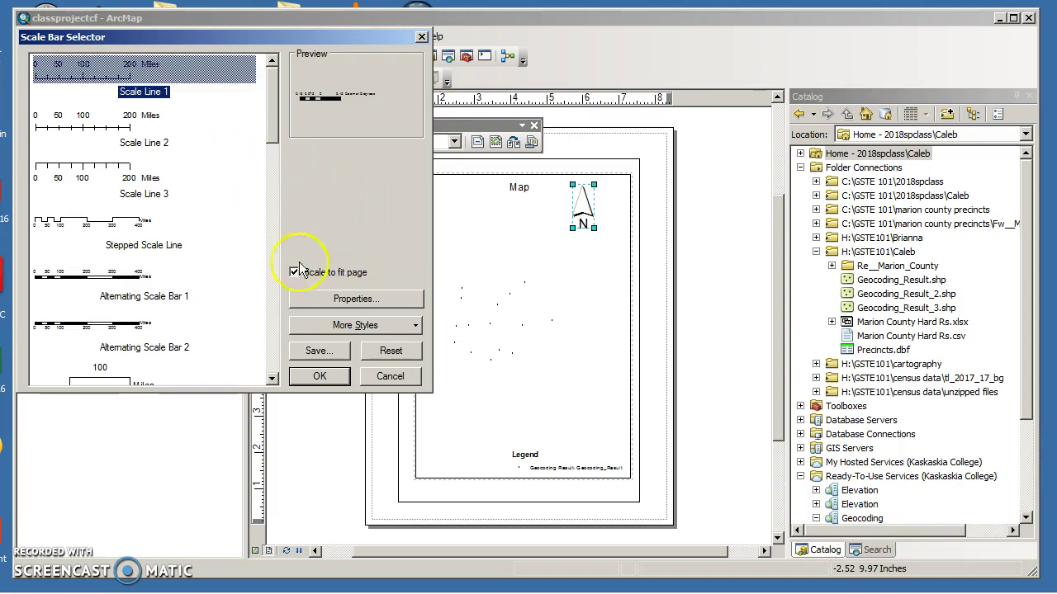
click(138, 279)
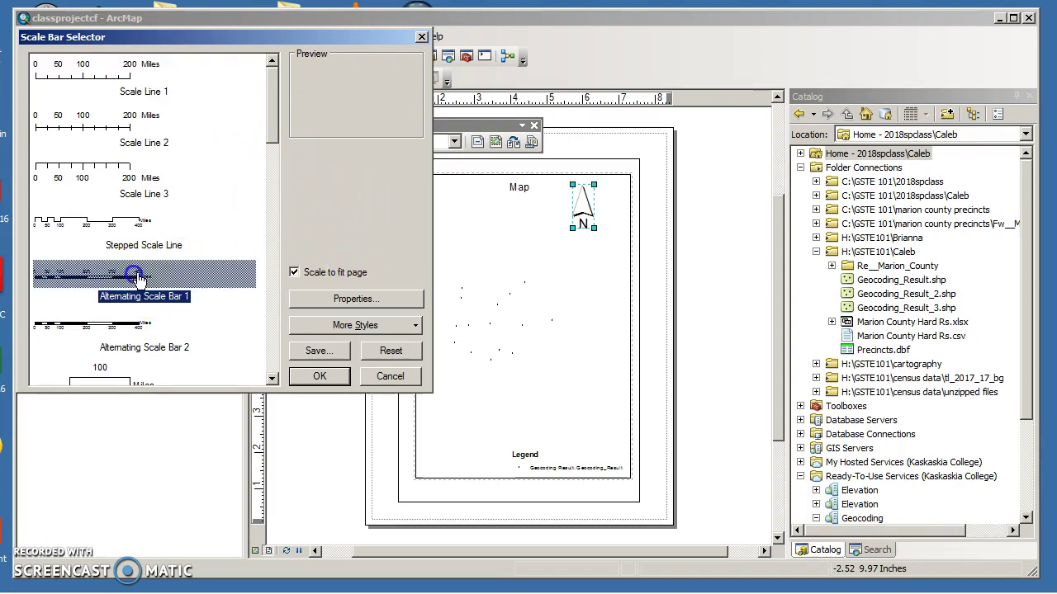
click(404, 303)
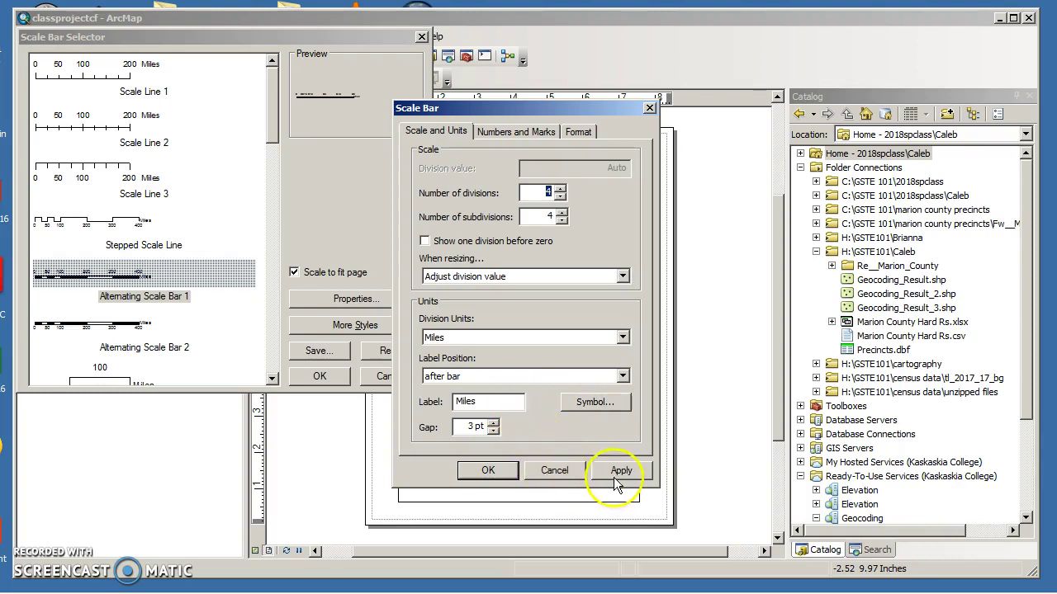
click(555, 471)
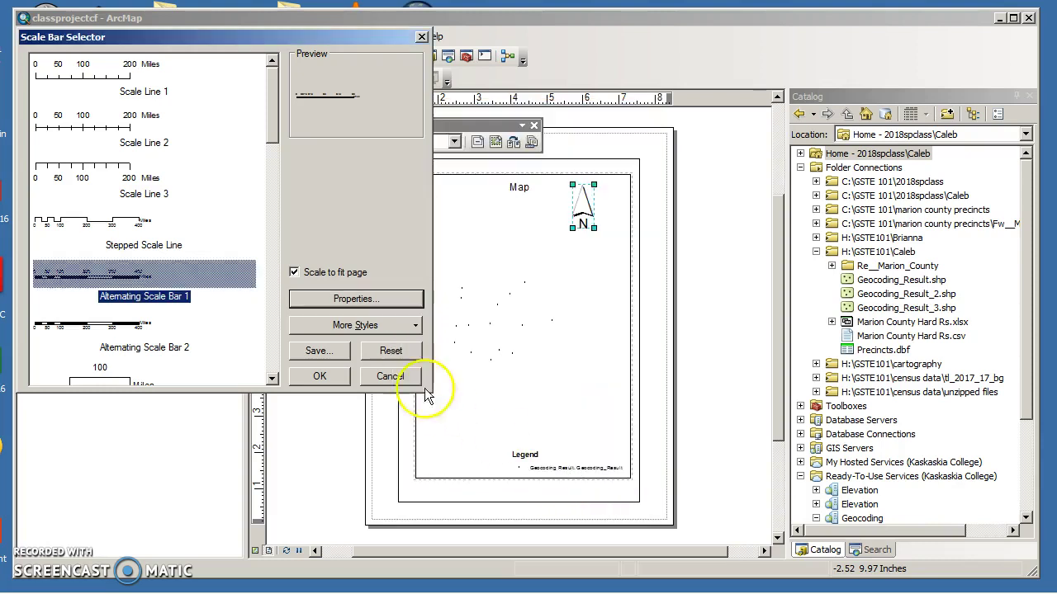
click(415, 331)
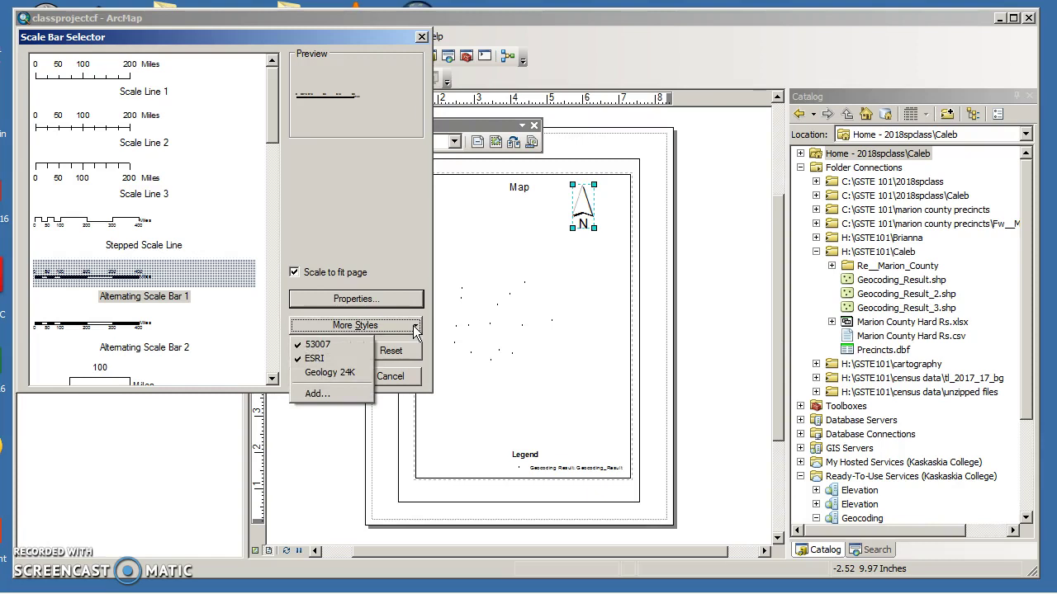
click(398, 361)
click(376, 419)
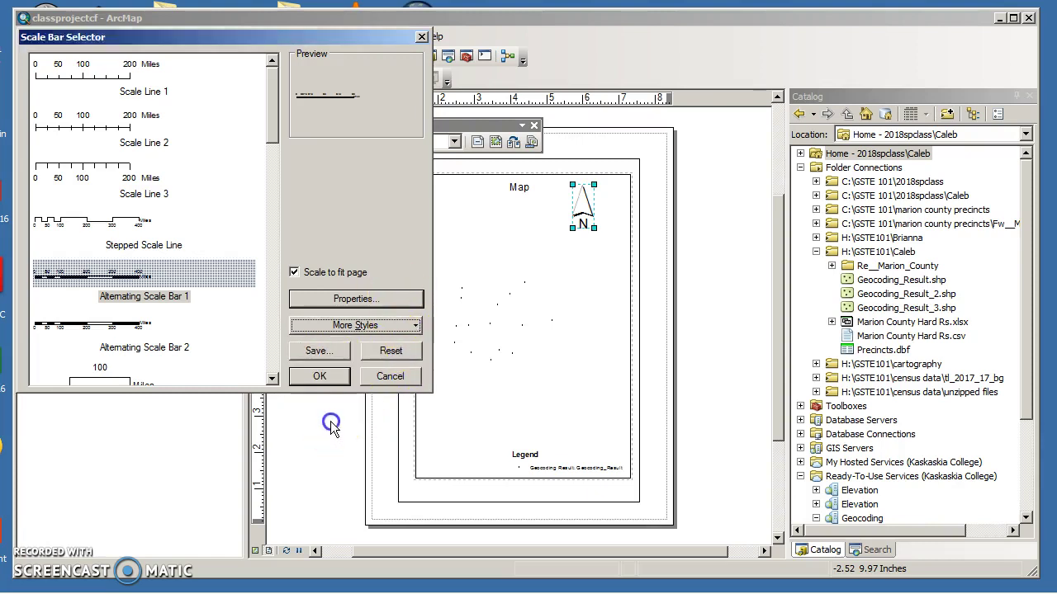
click(340, 378)
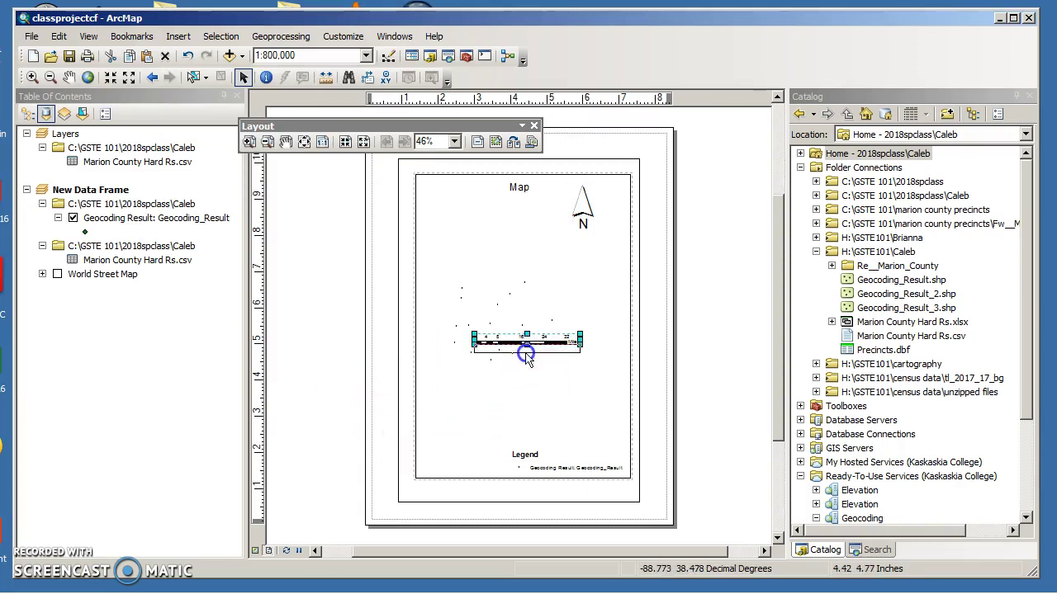
- Shorten the scale bar and drag it to the page's lower-right beside the legend
mouse_move(525, 355)
mouse_down()
mouse_move(527, 322)
mouse_move(481, 437)
mouse_move(560, 435)
mouse_up()
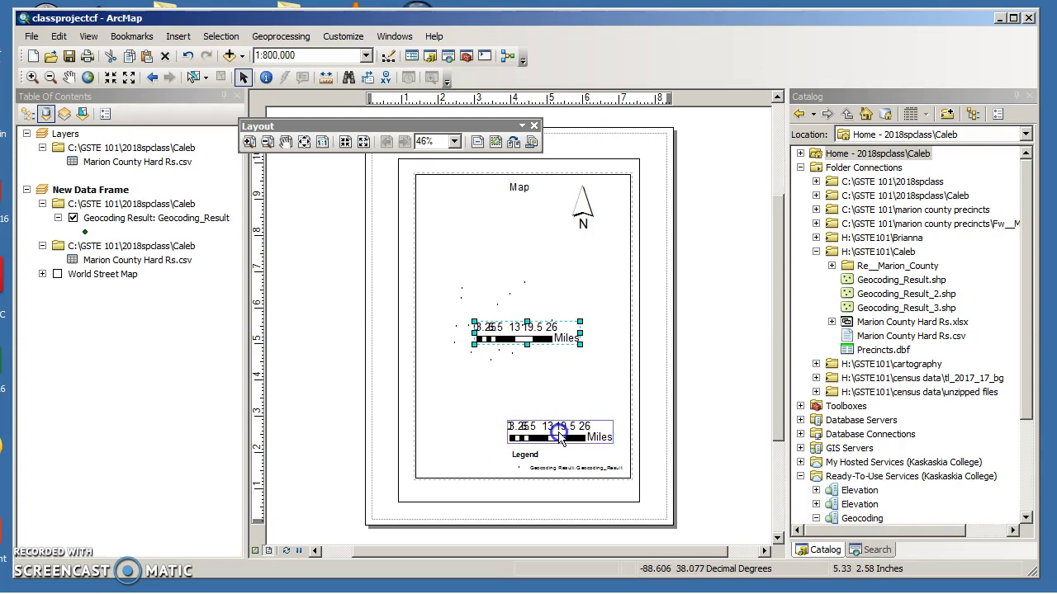
drag(560, 435, 577, 496)
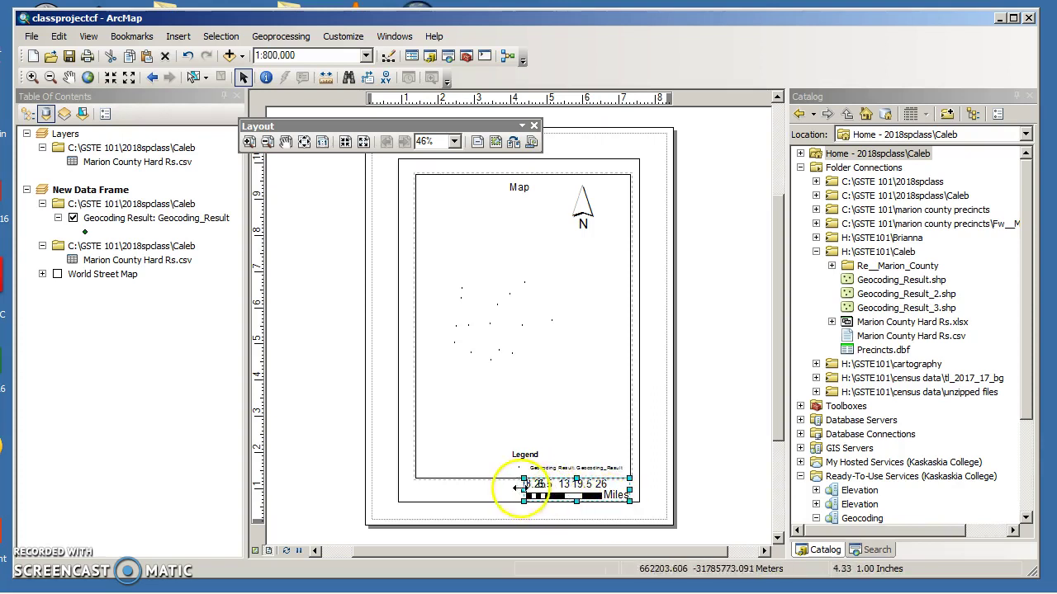
- Zoom the map out two steps and widen the scale bar leftward toward 40 miles
click(485, 489)
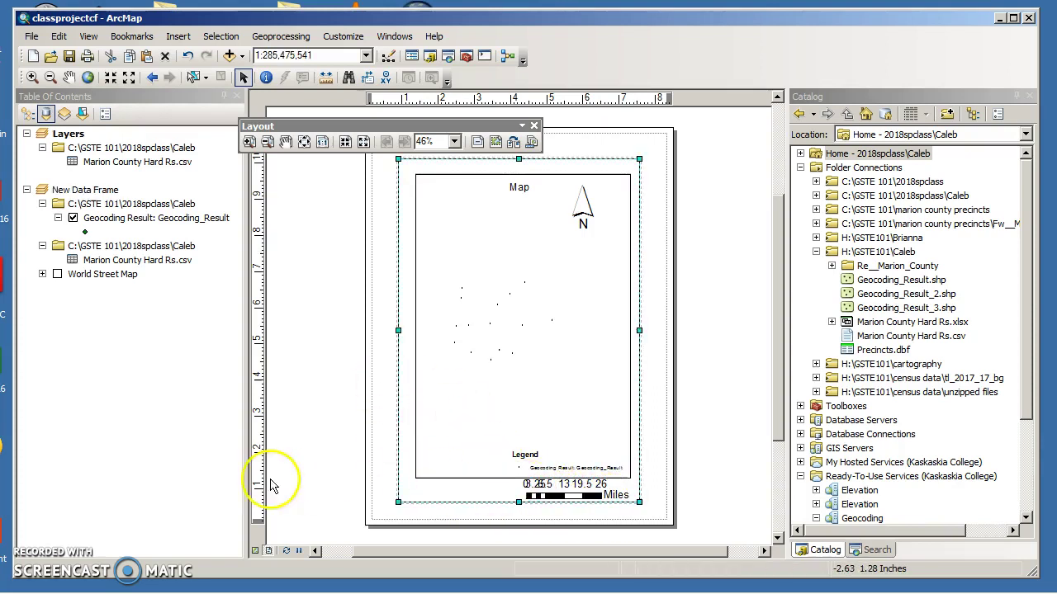
click(130, 86)
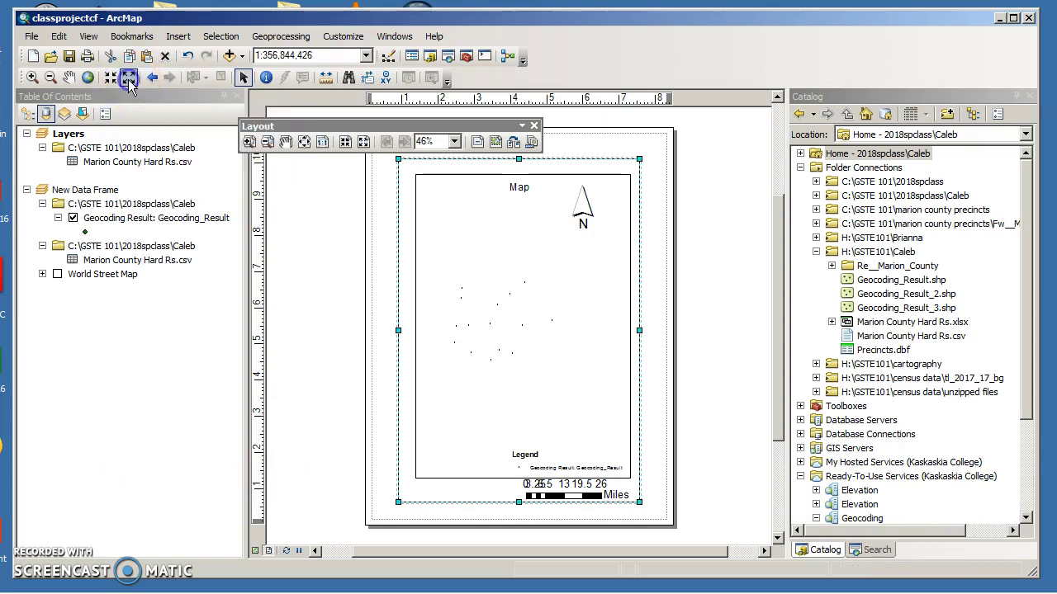
click(130, 85)
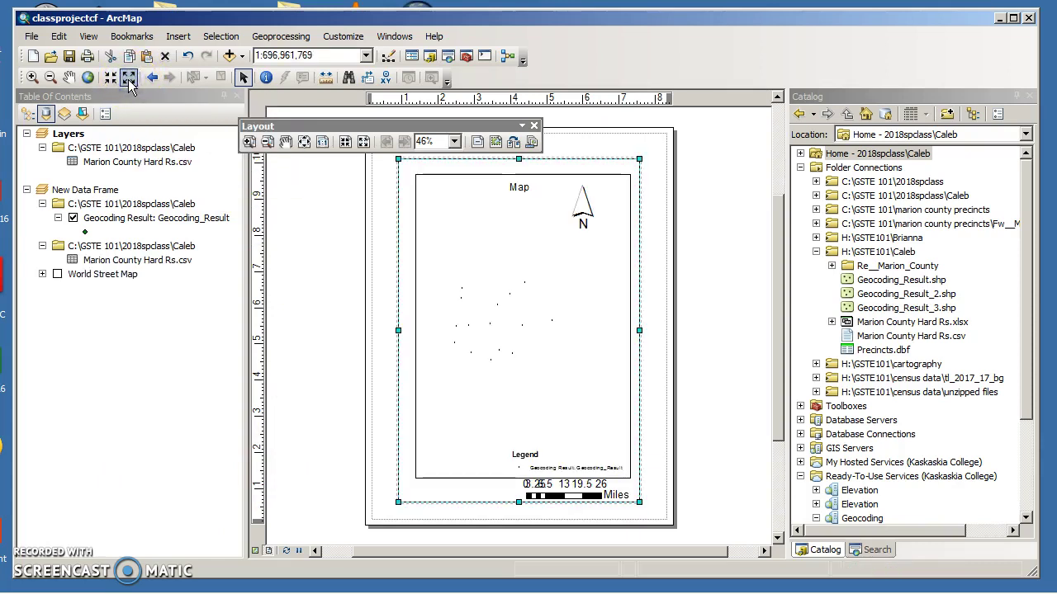
click(535, 493)
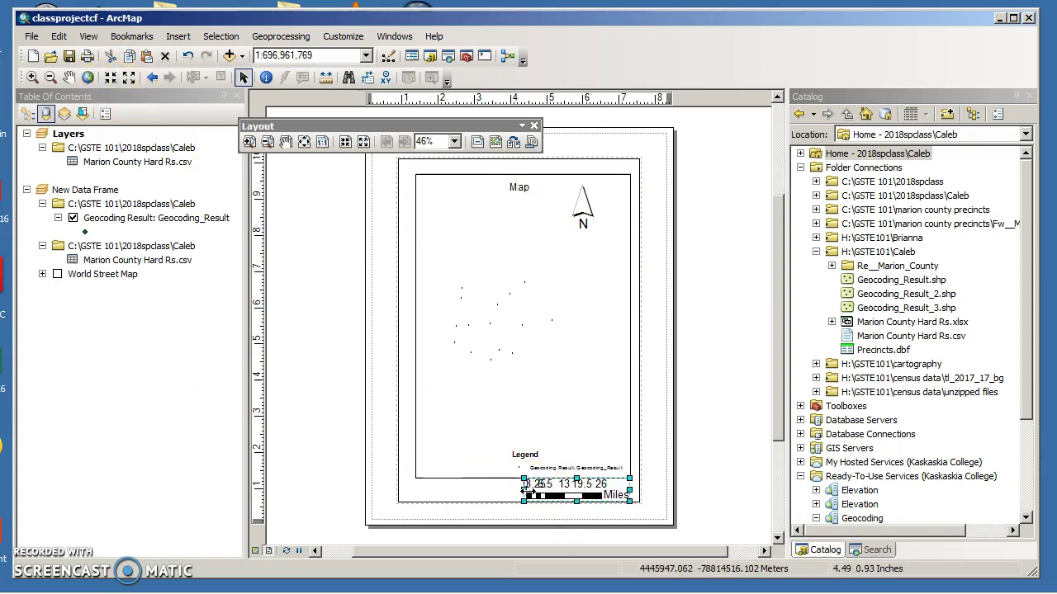
mouse_move(526, 489)
mouse_down()
mouse_move(500, 489)
mouse_move(500, 502)
mouse_up()
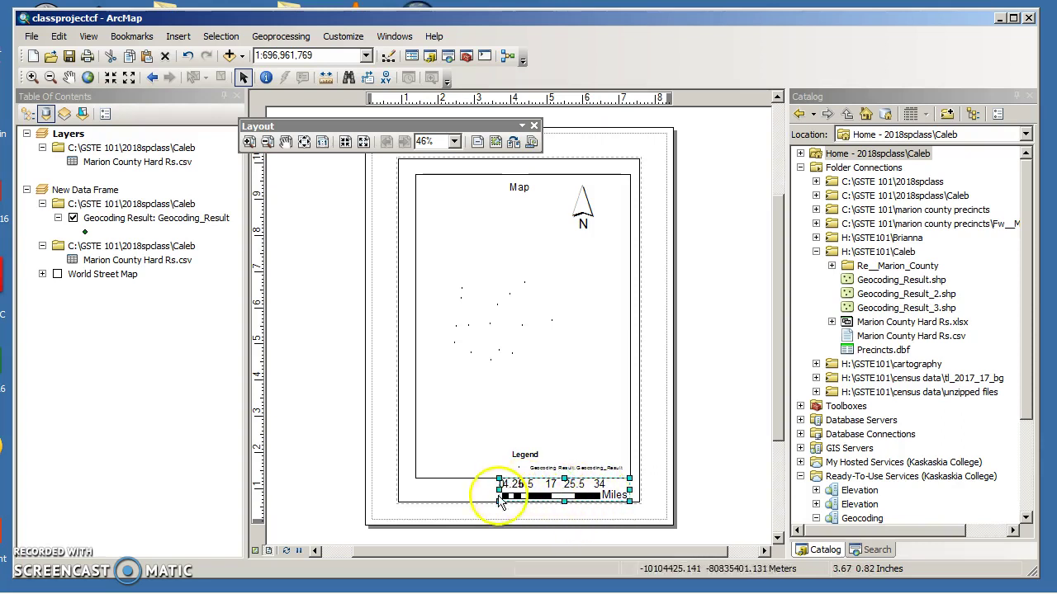
drag(499, 490, 486, 491)
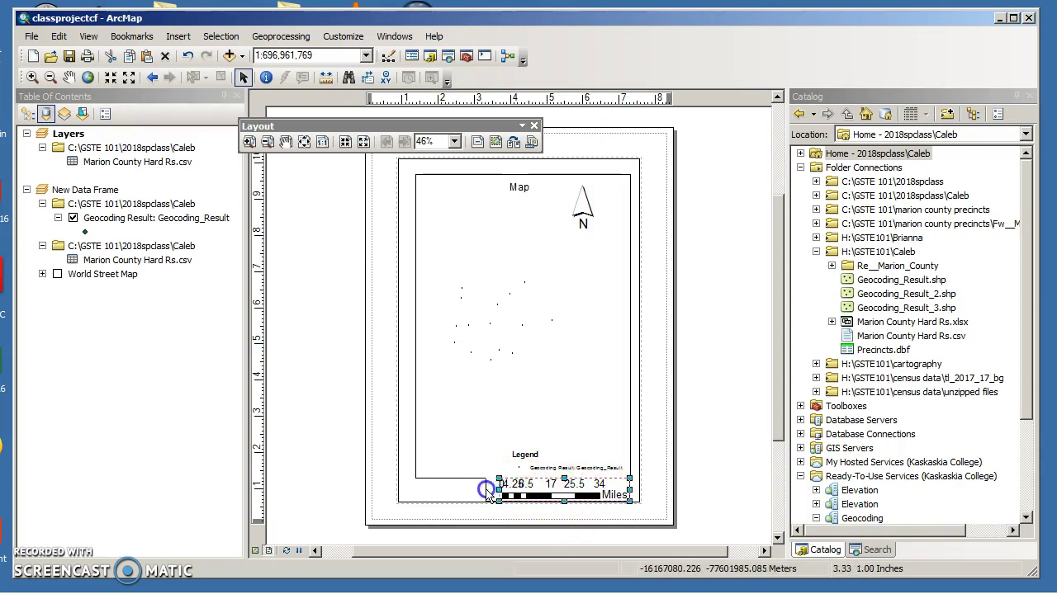